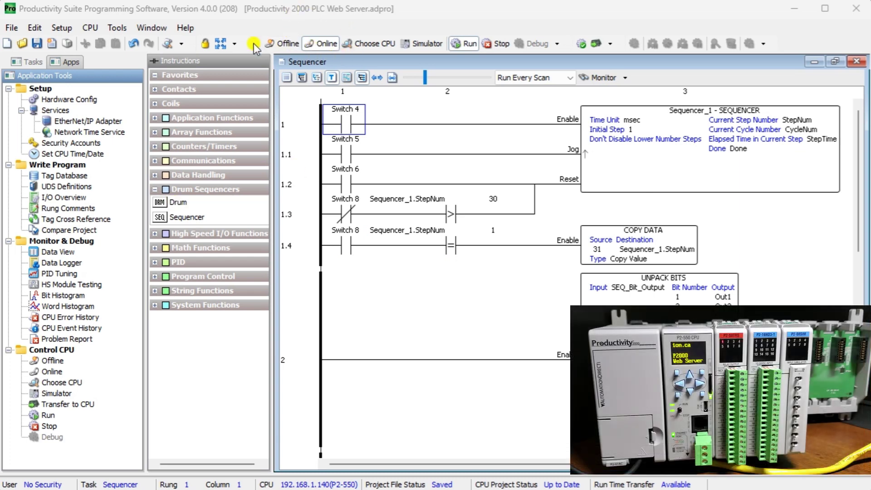
# - Open the P2-550 CPU module's settings (CPU-DISPLAY) from Setup > Hardware Config
pyautogui.click(63, 98)
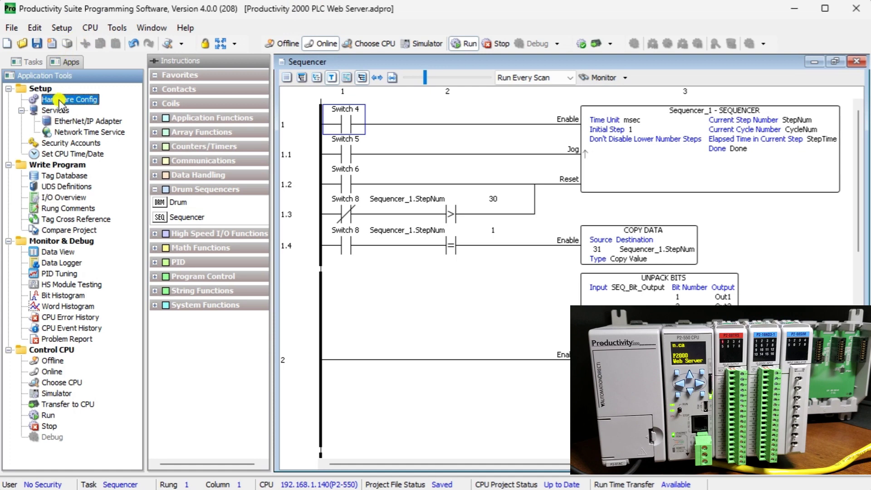
pyautogui.click(64, 28)
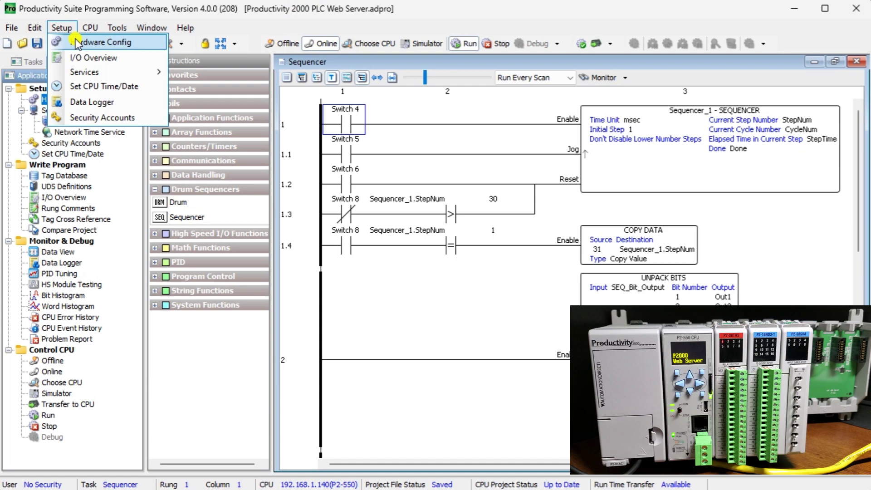
pyautogui.click(76, 38)
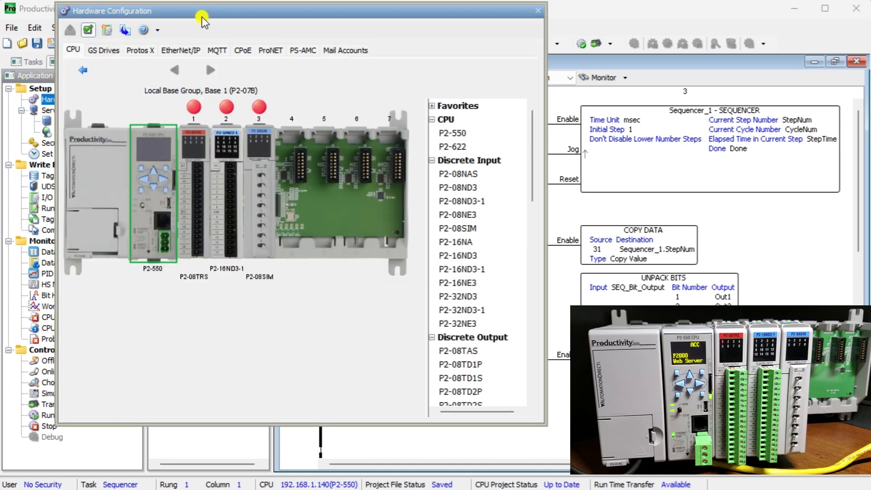
pyautogui.doubleClick(153, 186)
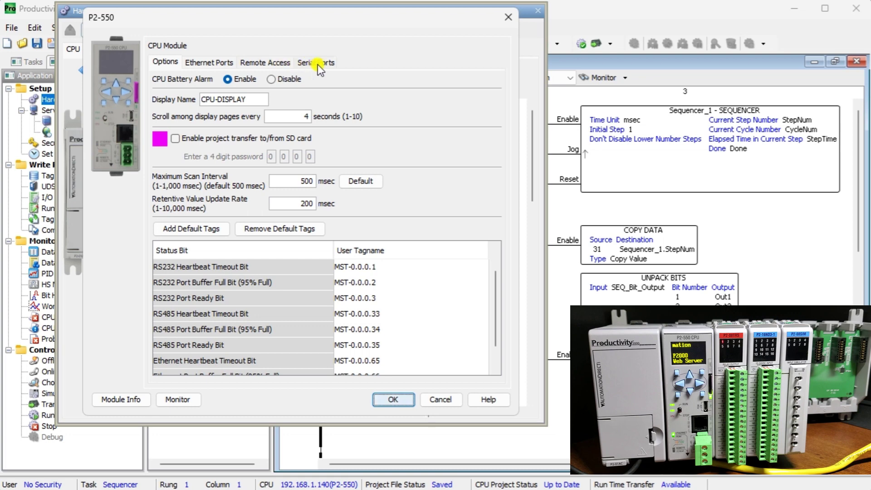
# - Review the current IP settings, then switch the Ethernet port to static IP 192.168.1.140
pyautogui.click(206, 64)
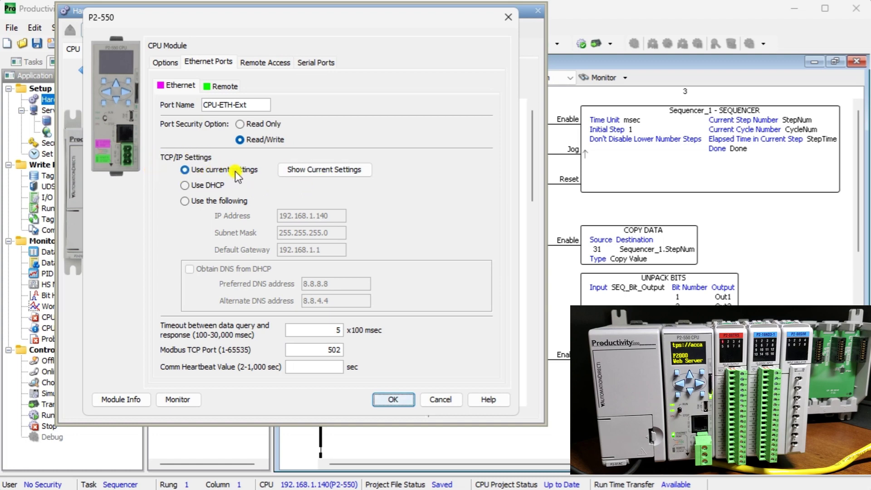
pyautogui.click(327, 171)
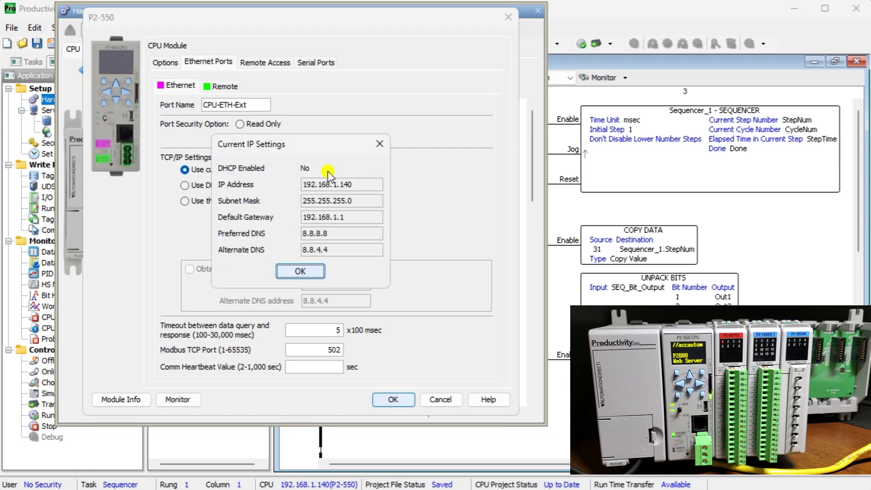
pyautogui.moveTo(314, 144); pyautogui.dragTo(528, 172)
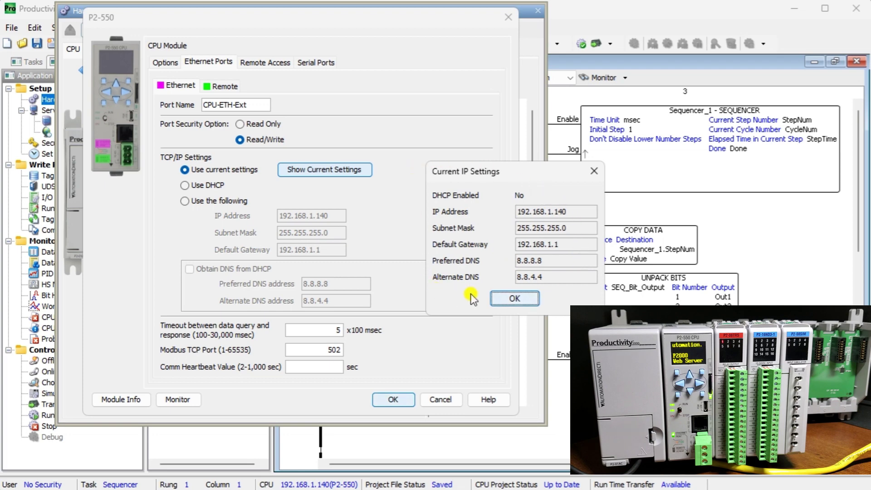
pyautogui.click(512, 298)
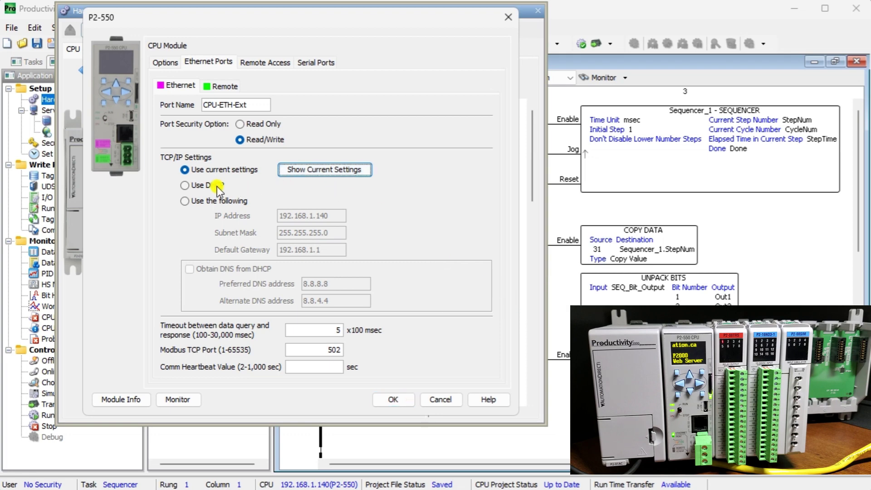
pyautogui.click(186, 203)
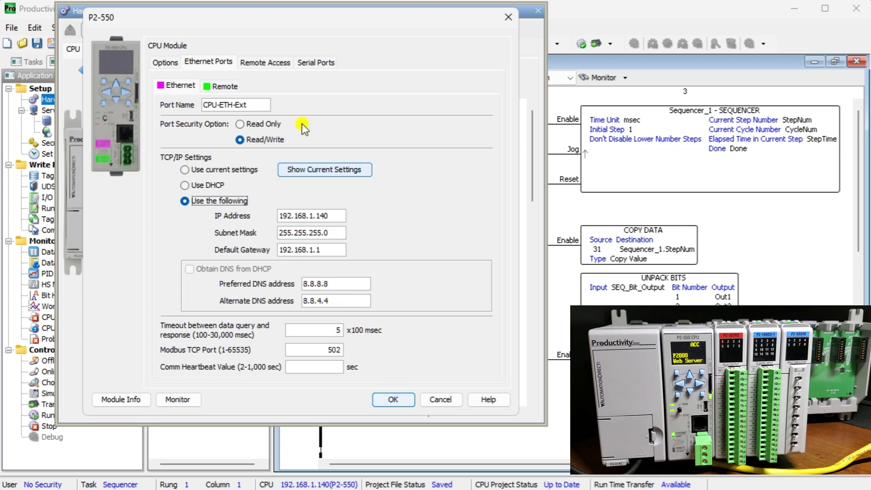
# - Turn on the Web Server Function on the CPU's Remote Access tab
pyautogui.click(262, 64)
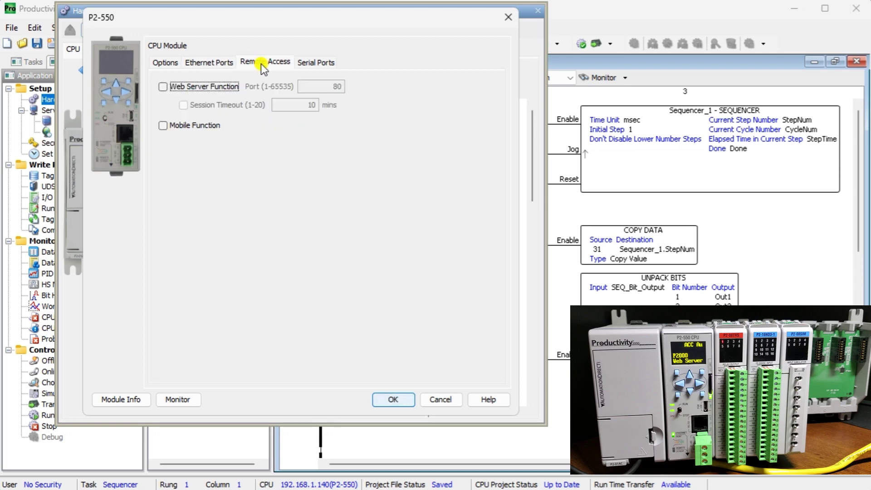
pyautogui.click(163, 88)
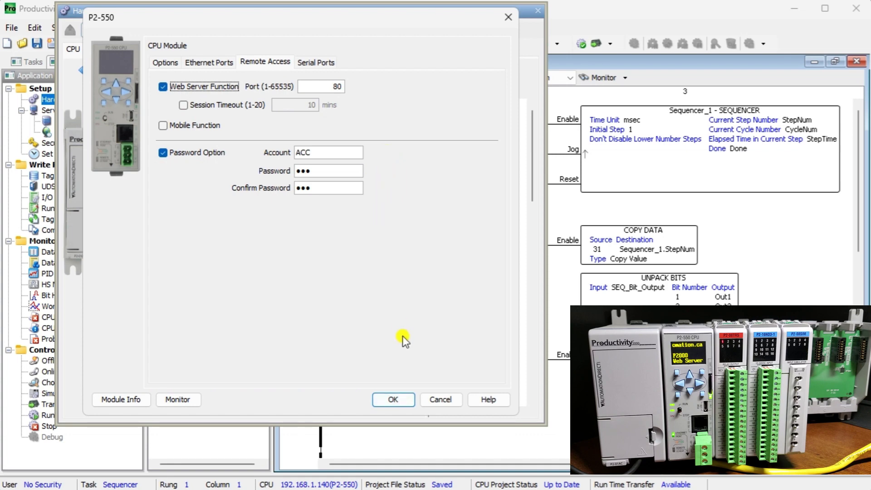
# - Accept the CPU settings and transfer the project in Stop Mode, keeping current retentive values
pyautogui.click(393, 399)
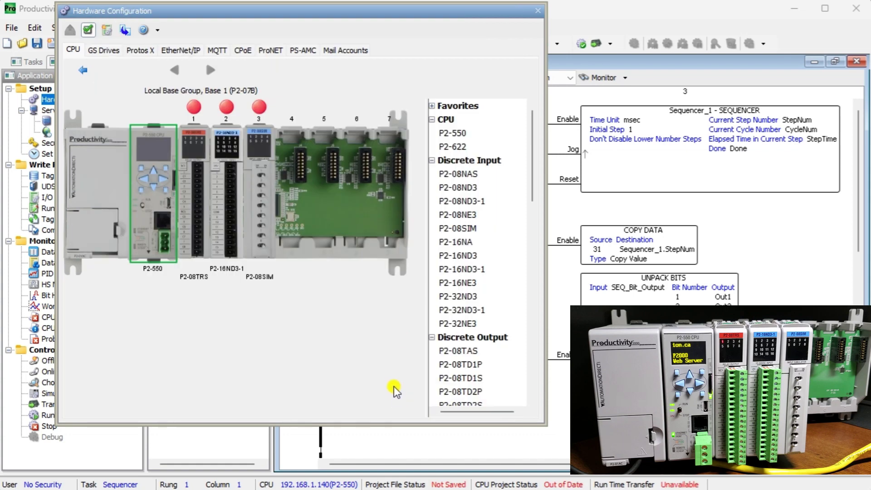
pyautogui.click(538, 14)
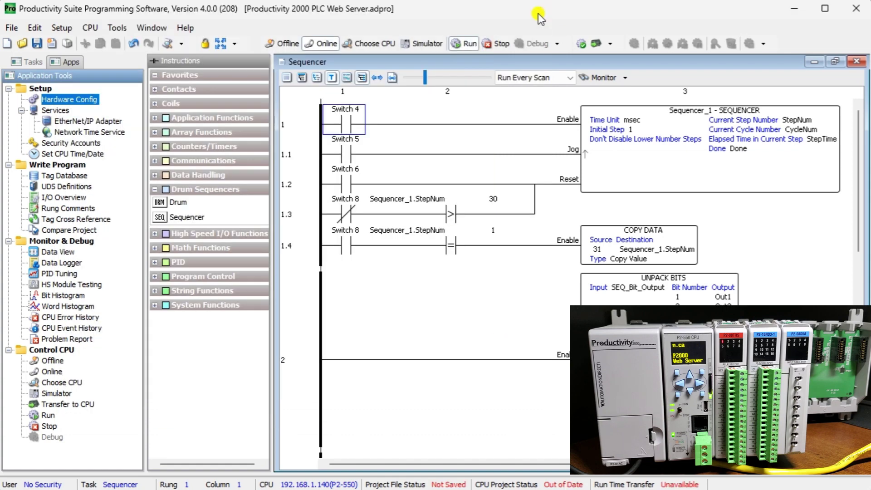
pyautogui.click(597, 44)
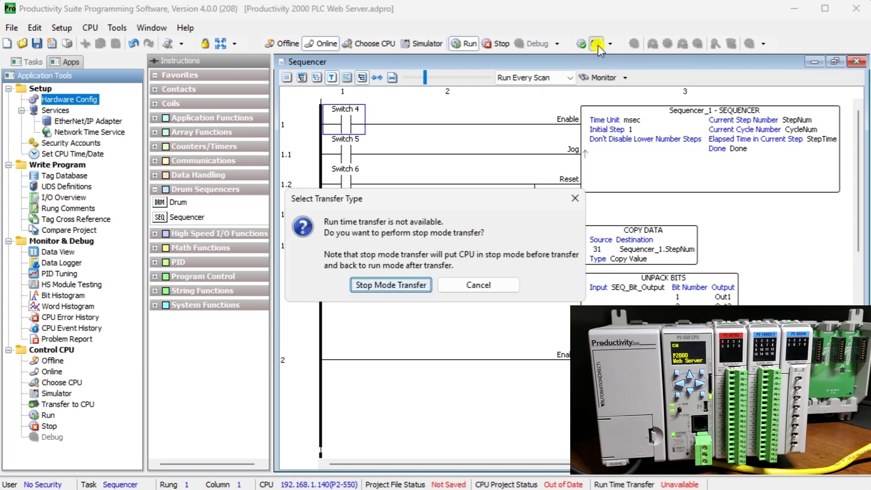
pyautogui.click(399, 285)
pyautogui.click(326, 385)
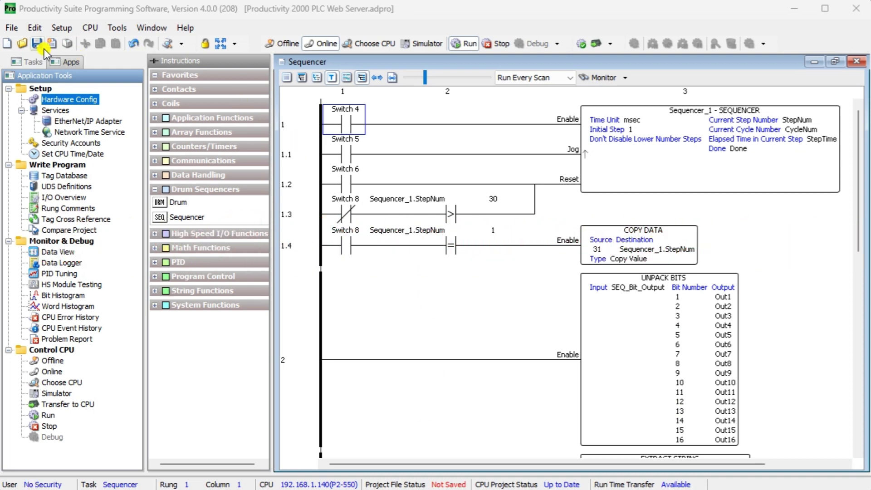
# - Save the project and load 192.168.1.140 in Chrome
pyautogui.click(32, 46)
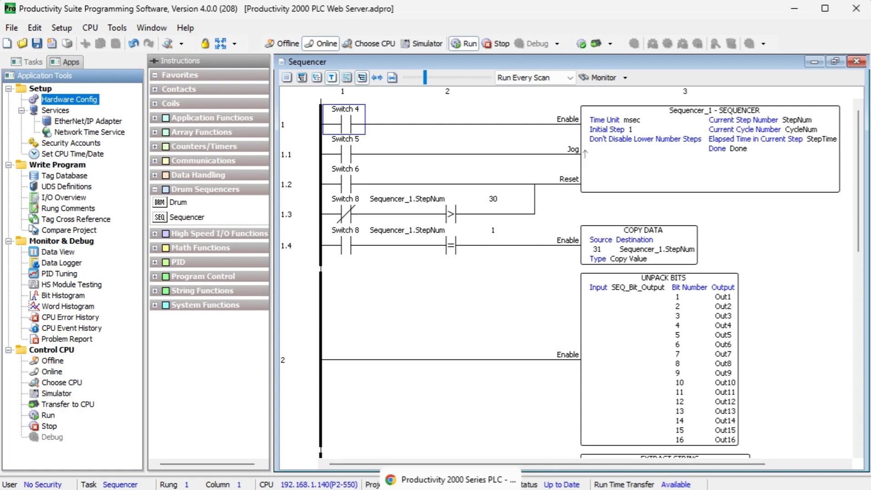
pyautogui.click(449, 479)
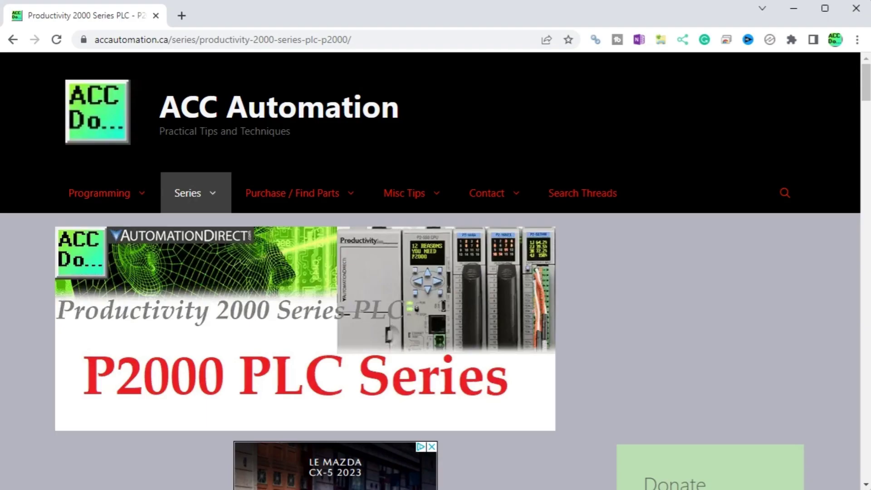
pyautogui.click(323, 40)
pyautogui.write('192.')
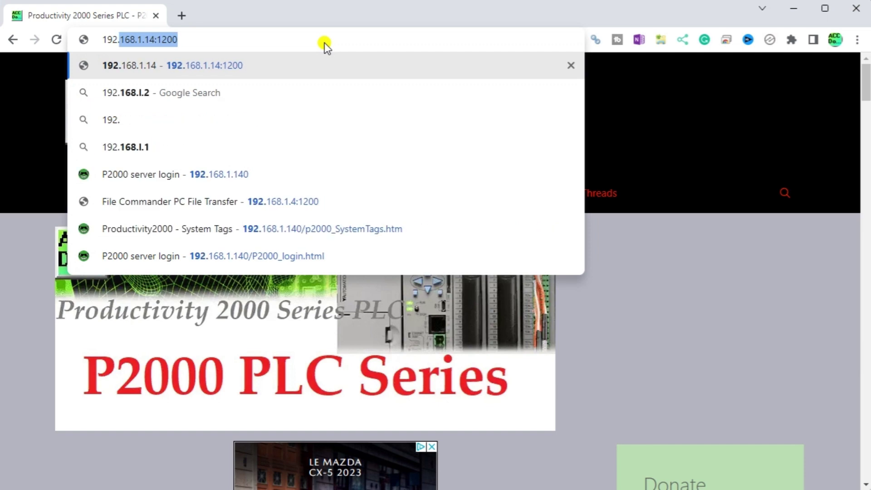
pyautogui.write('16')
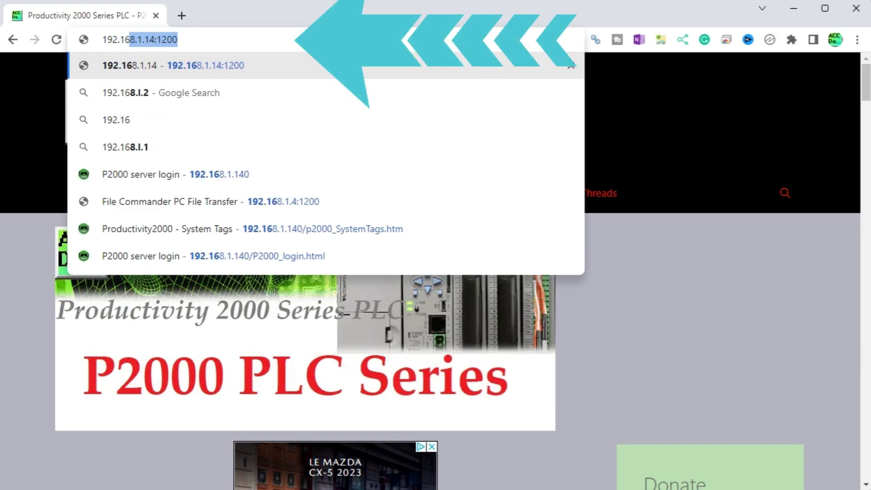
pyautogui.write('8.1.140')
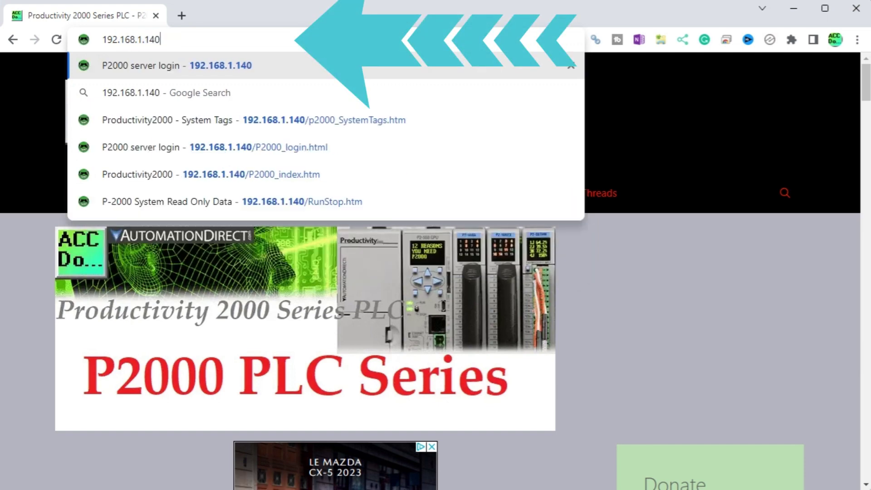
pyautogui.press('Return')
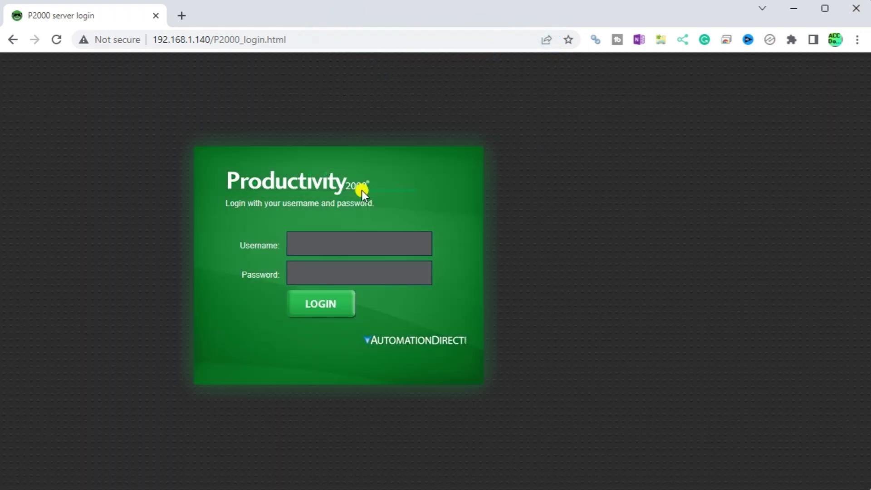
# - Log in with the saved username suggestion and the account password
pyautogui.click(336, 239)
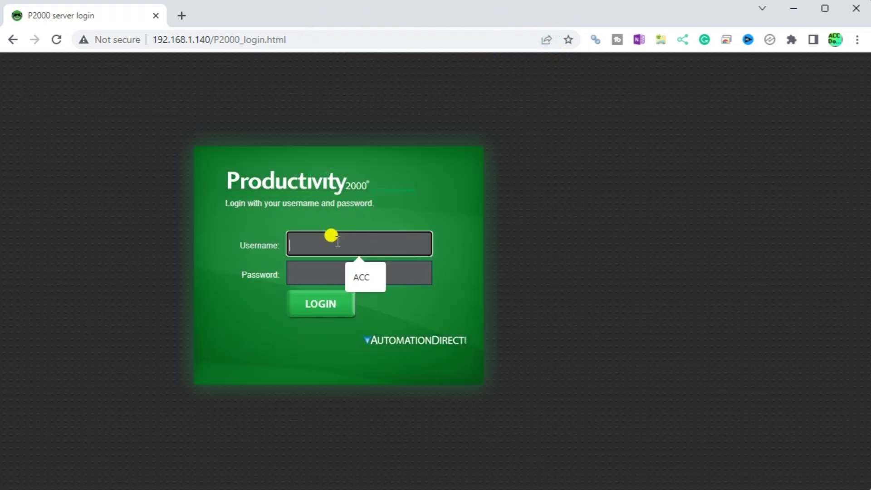
pyautogui.click(361, 276)
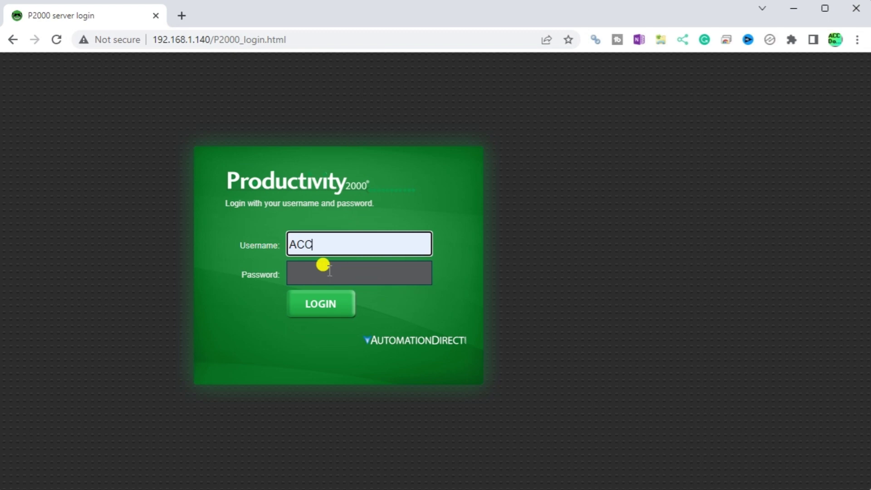
pyautogui.click(322, 270)
pyautogui.write('•••')
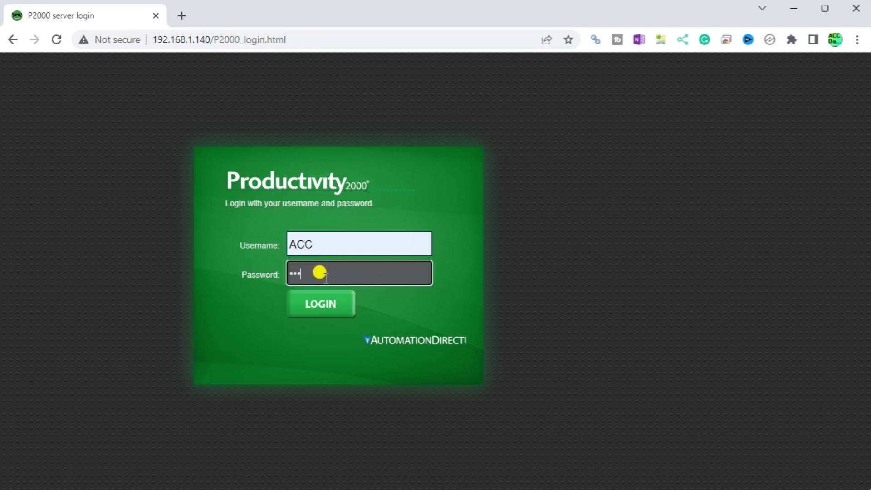
pyautogui.click(324, 303)
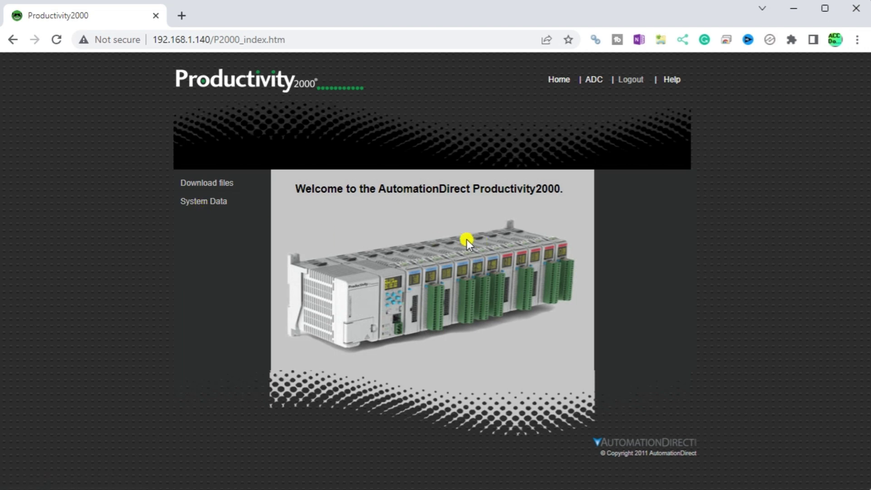
# - Open the Directory of Logs and download ACC_230629063240.csv
pyautogui.click(213, 184)
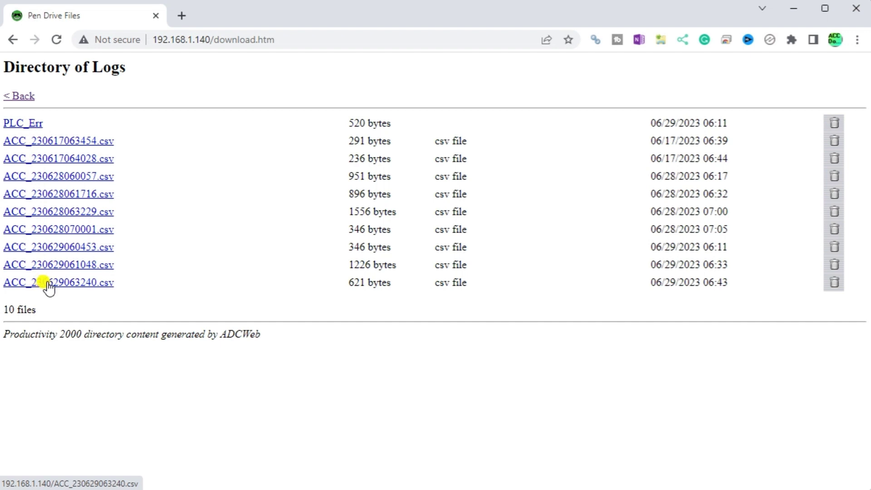
pyautogui.click(48, 284)
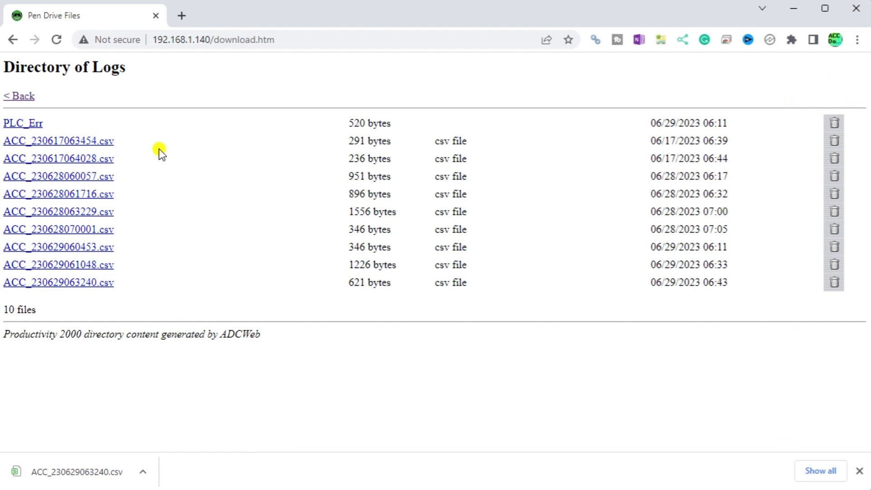
# - Close the download shelf and view the Run/Stop, then Various system tag pages
pyautogui.click(21, 96)
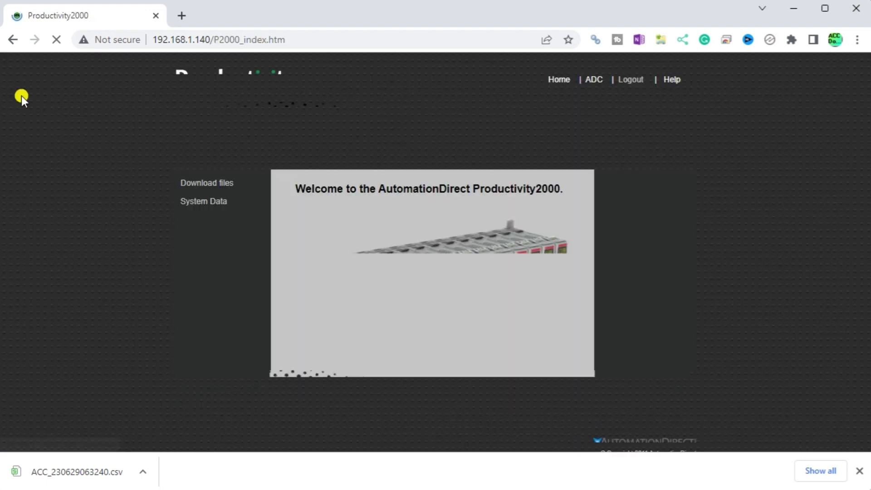
pyautogui.click(194, 202)
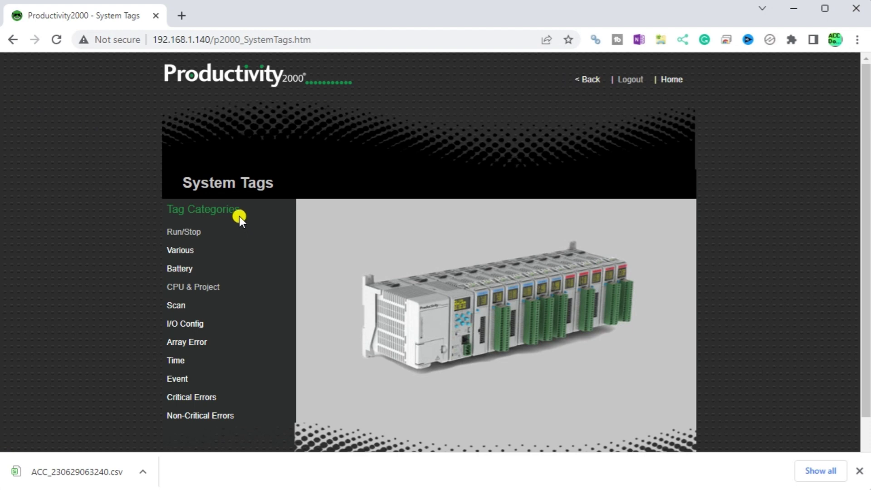
pyautogui.click(859, 470)
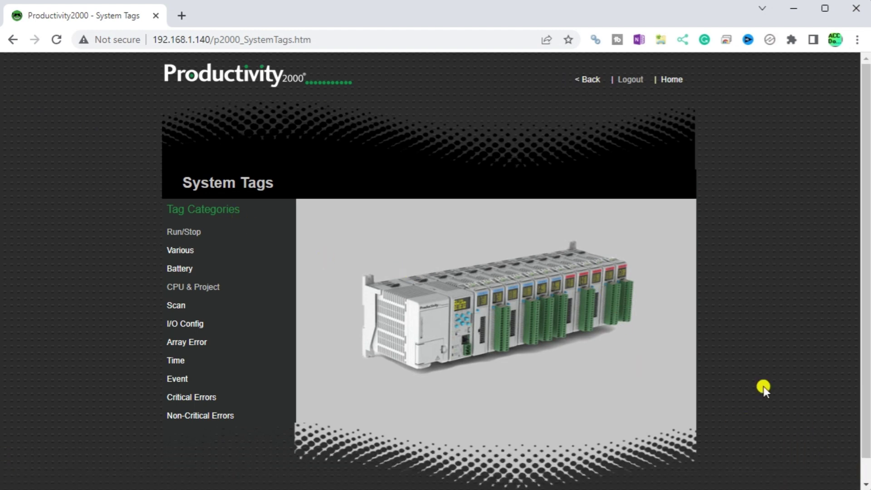
pyautogui.click(185, 232)
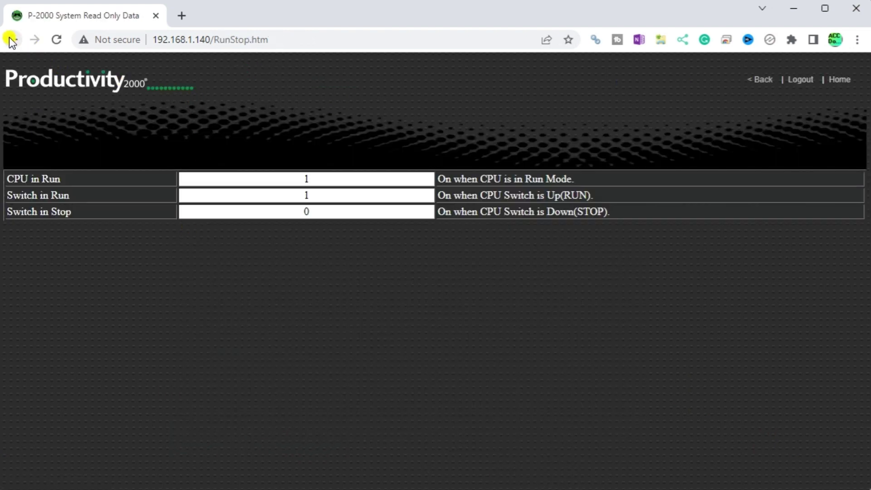
pyautogui.click(750, 82)
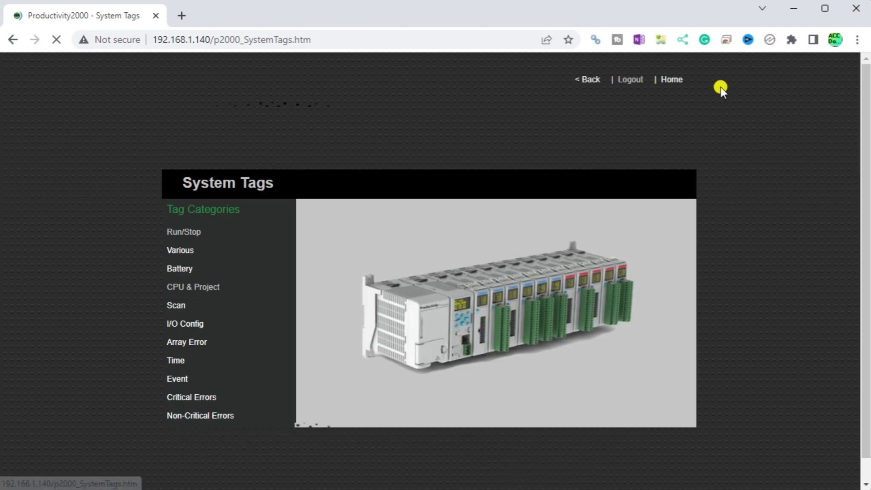
pyautogui.click(181, 250)
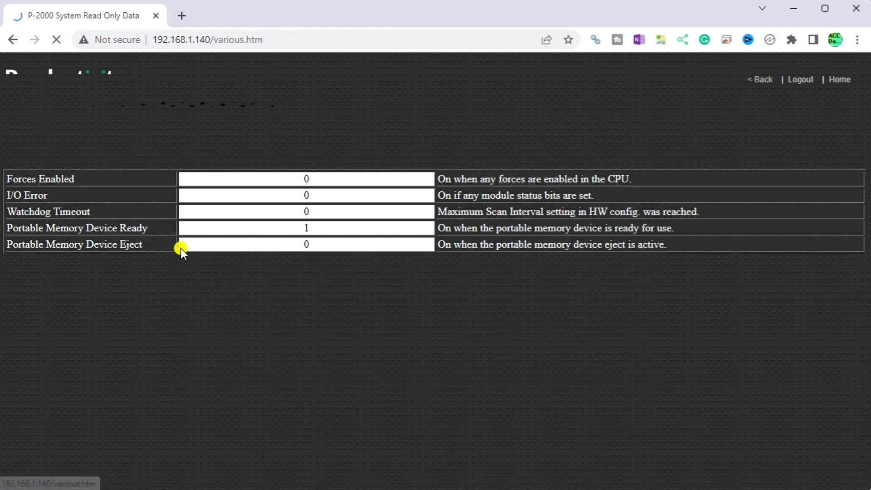
# - View the Battery (3.10 V), CPU & Project, and Scan system tag pages in turn
pyautogui.click(756, 80)
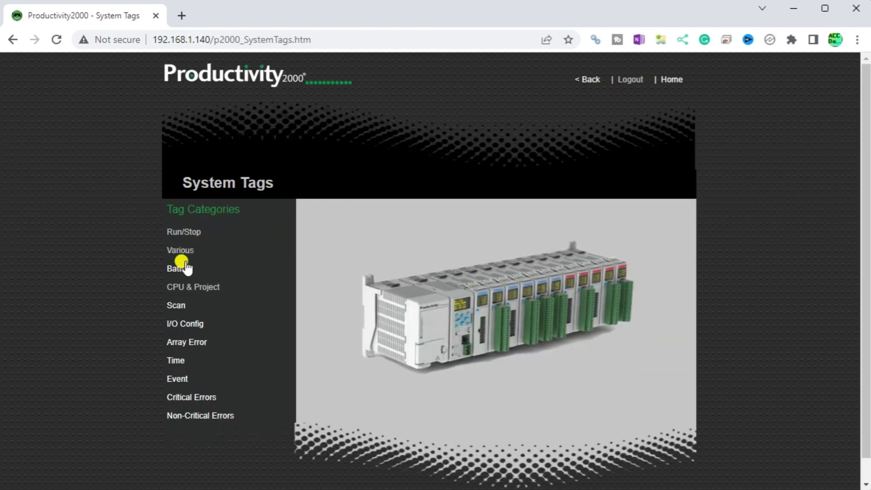
pyautogui.click(184, 268)
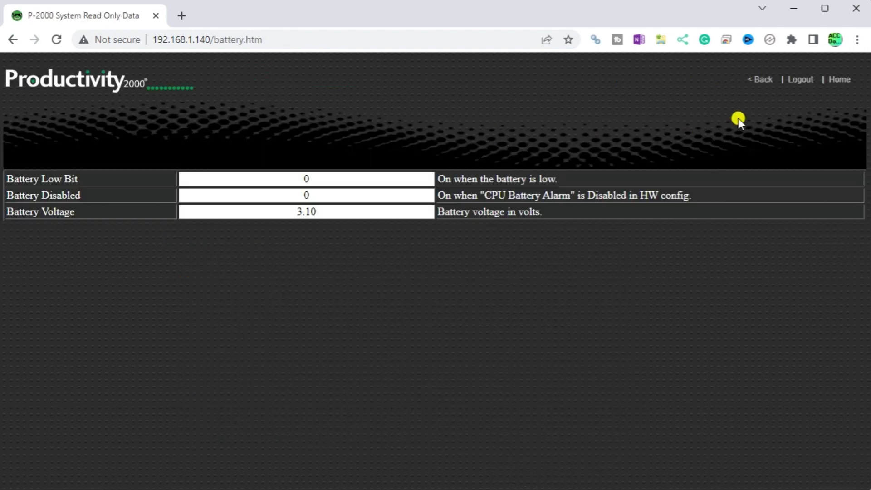
pyautogui.click(758, 81)
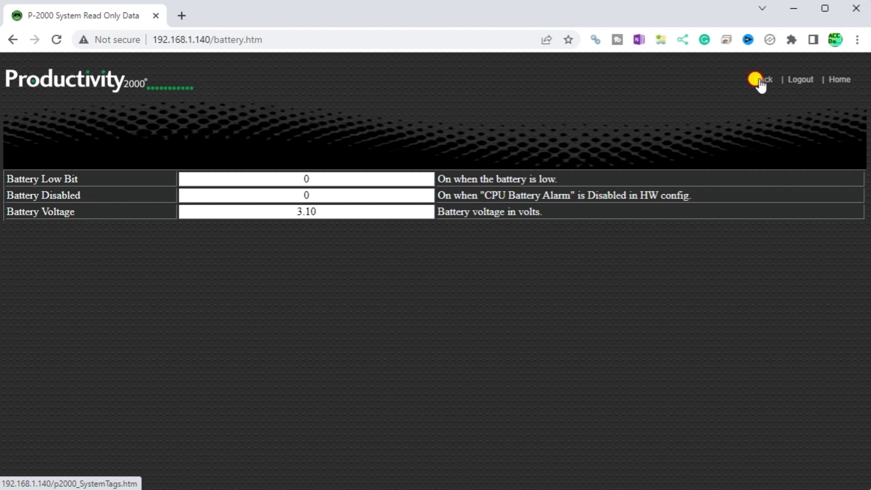
pyautogui.click(206, 287)
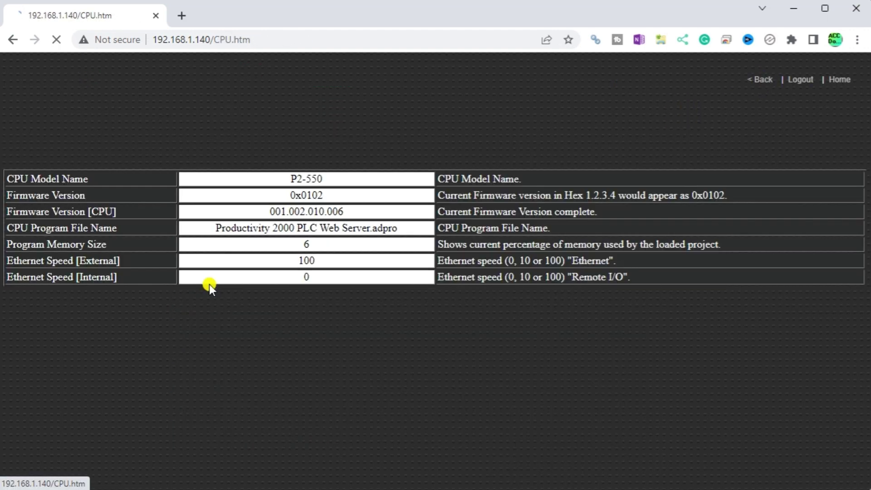
pyautogui.click(757, 82)
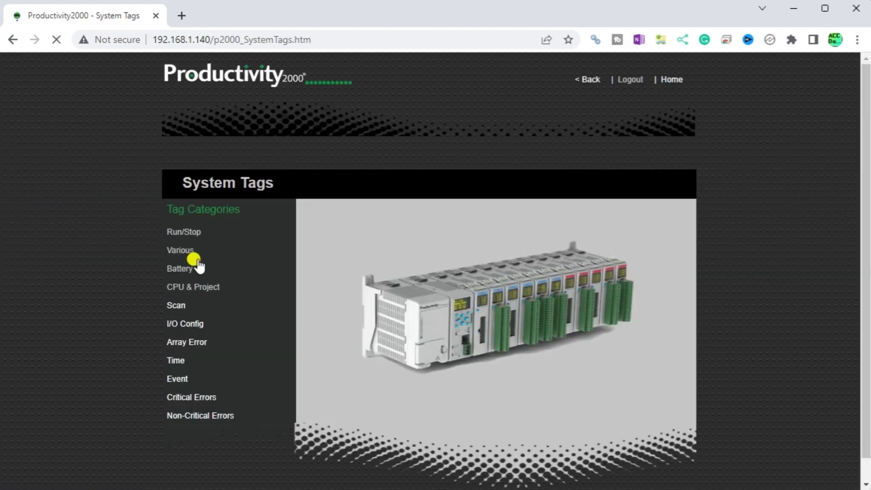
pyautogui.click(182, 305)
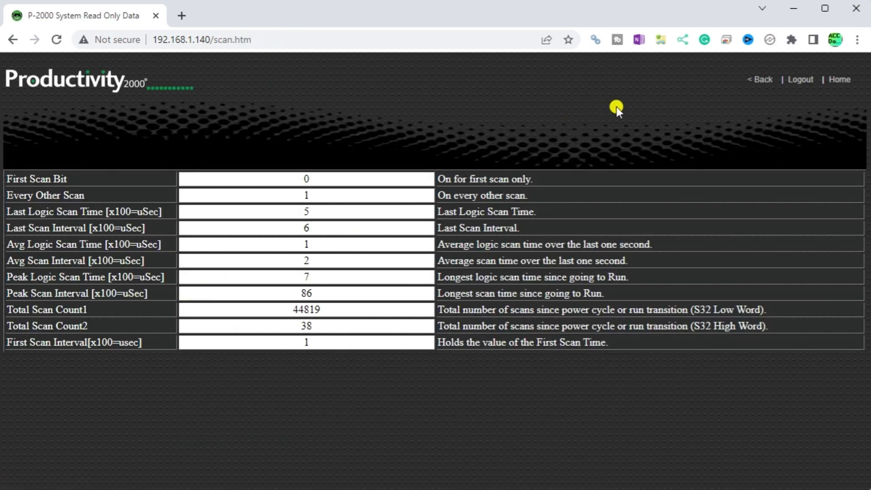
# - Step through the I/O Config, Array Error and Time system tag pages
pyautogui.click(755, 84)
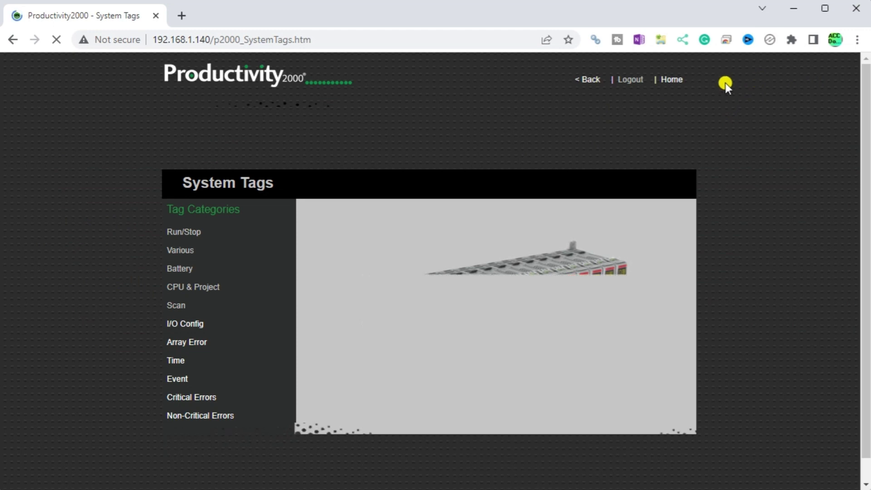
pyautogui.click(192, 324)
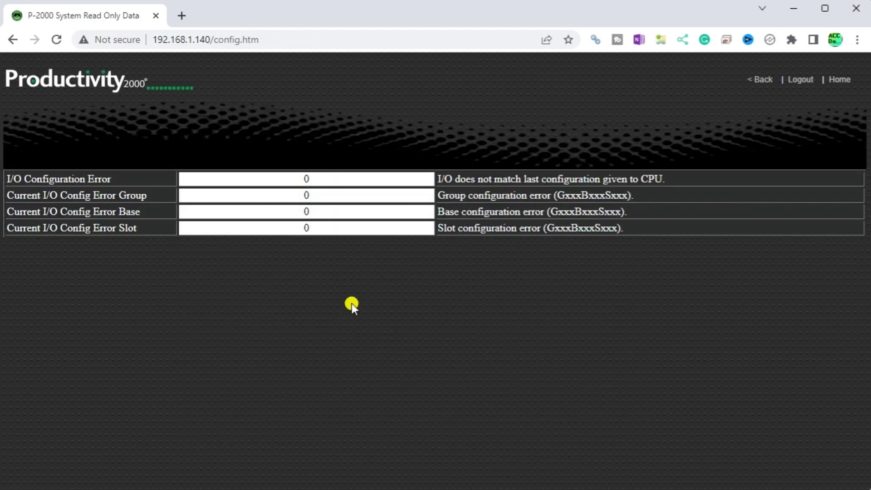
pyautogui.click(756, 80)
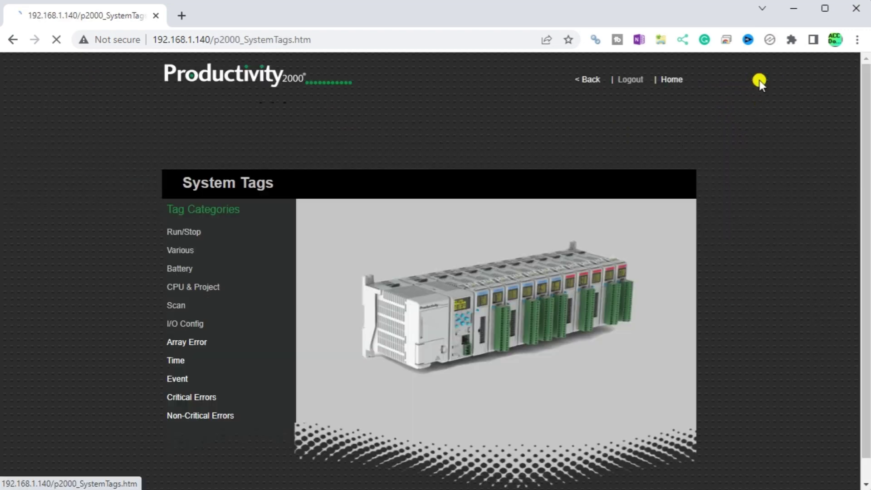
pyautogui.click(200, 340)
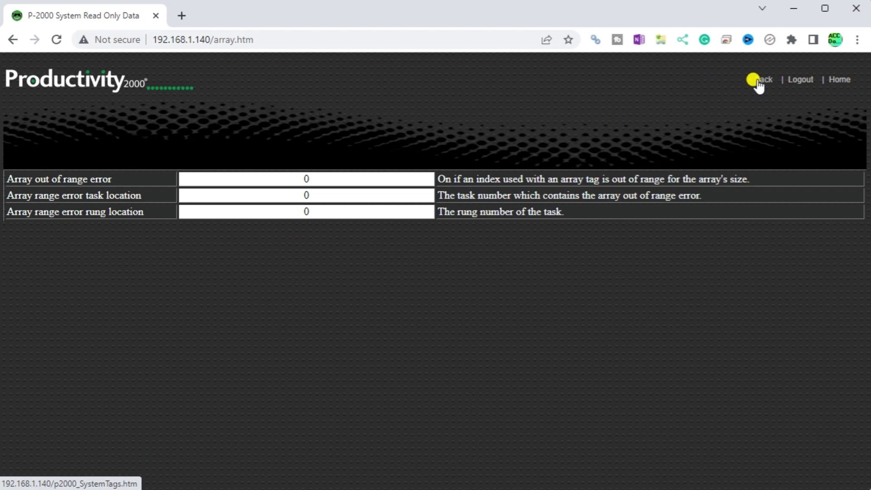
pyautogui.click(758, 80)
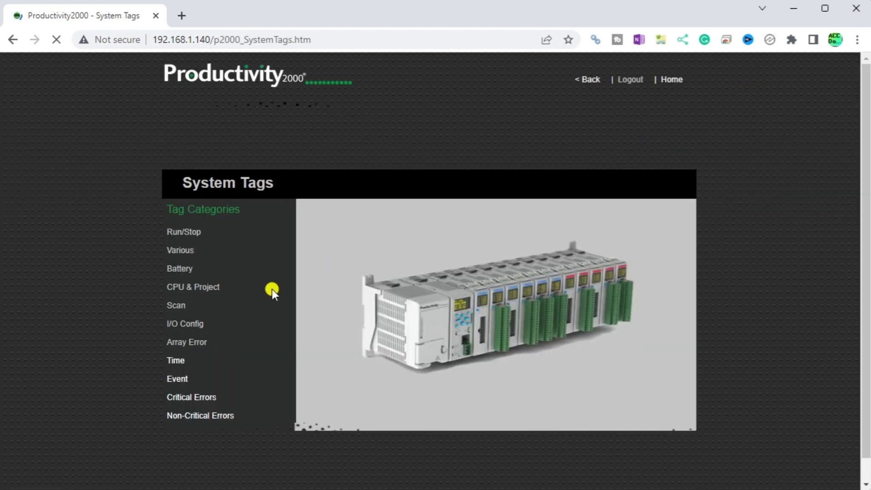
pyautogui.click(179, 360)
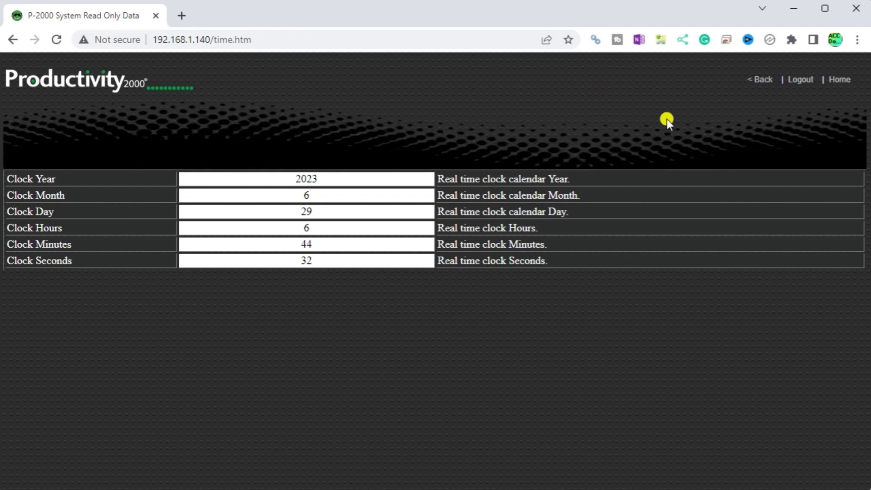
# - From the System Tags categories list, read the CPU Event log strings
pyautogui.click(757, 79)
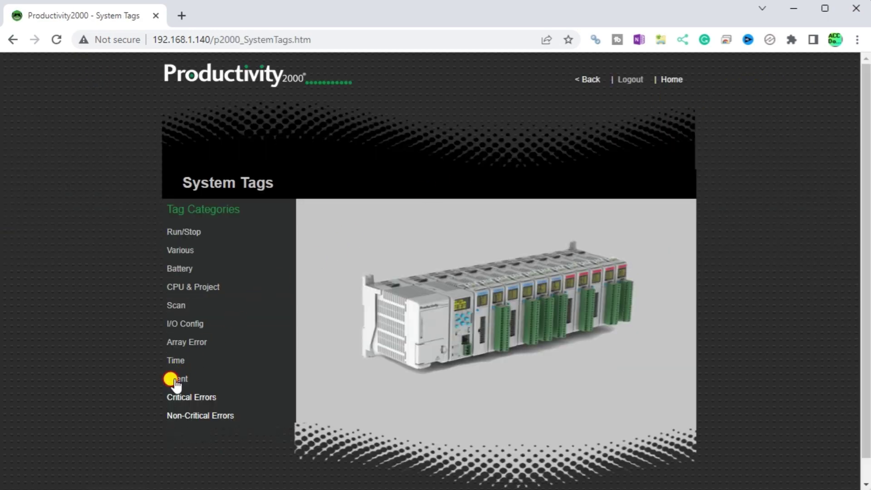
pyautogui.click(176, 379)
pyautogui.scroll(-1, 567, 260)
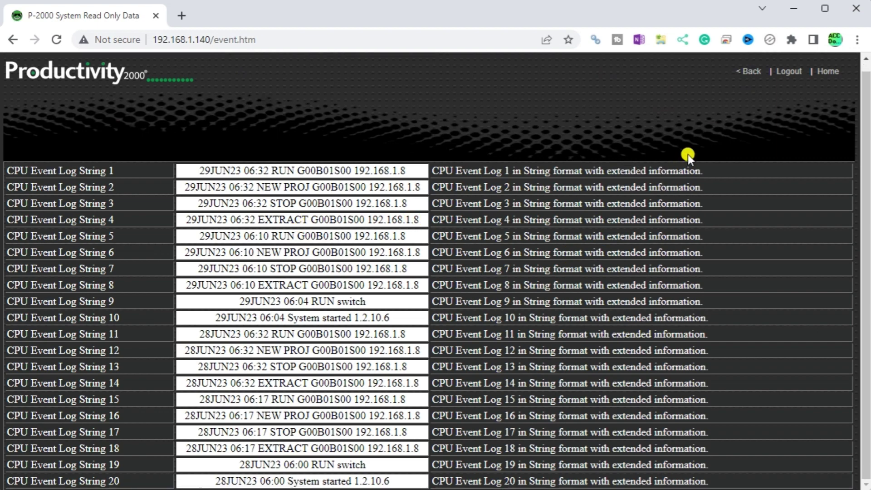
# - Go back to the categories list and read the Critical Errors log
pyautogui.click(746, 73)
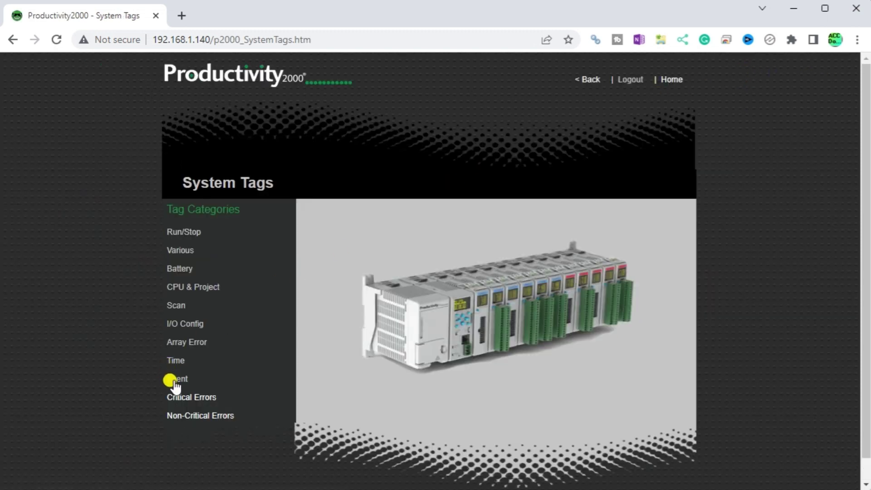
pyautogui.click(178, 395)
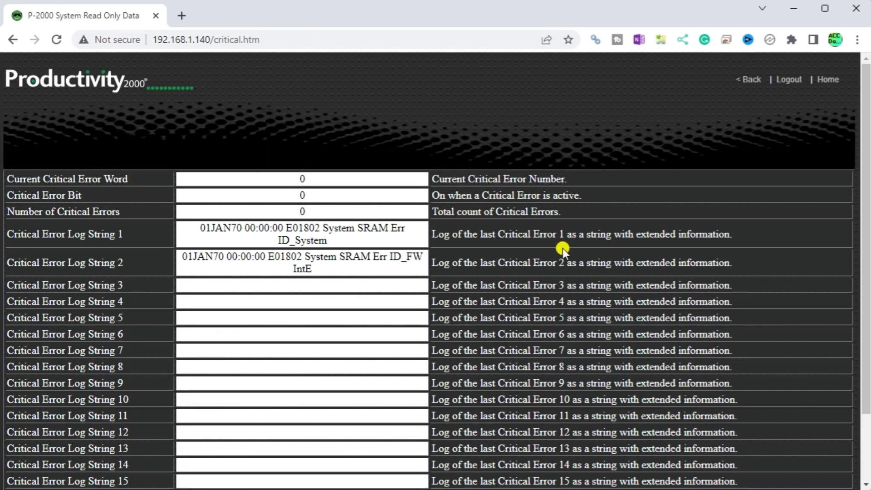
pyautogui.scroll(-2, 560, 245)
pyautogui.scroll(2, 557, 240)
# - Go back and review the Non-Critical Errors log and its eight entries
pyautogui.click(742, 81)
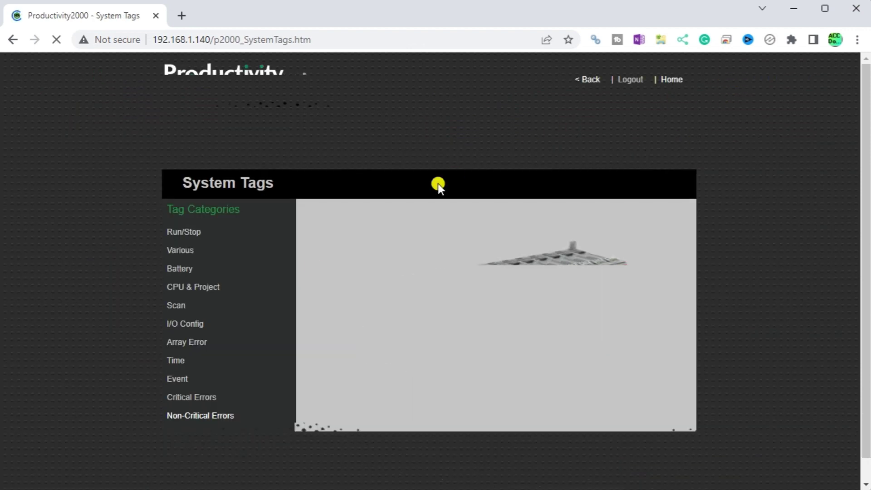
pyautogui.click(200, 414)
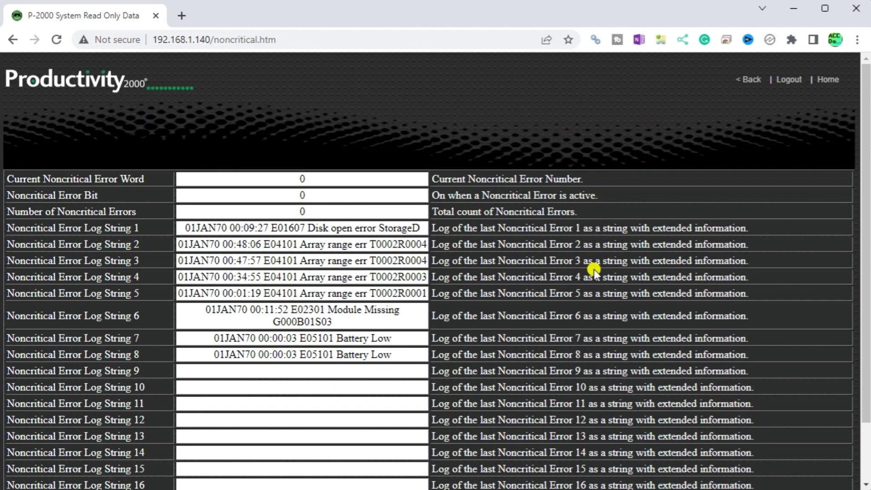
pyautogui.scroll(-2, 594, 268)
pyautogui.scroll(2, 595, 270)
# - Go back through System Tags to the welcome page with the Download files and System Data links
pyautogui.click(746, 82)
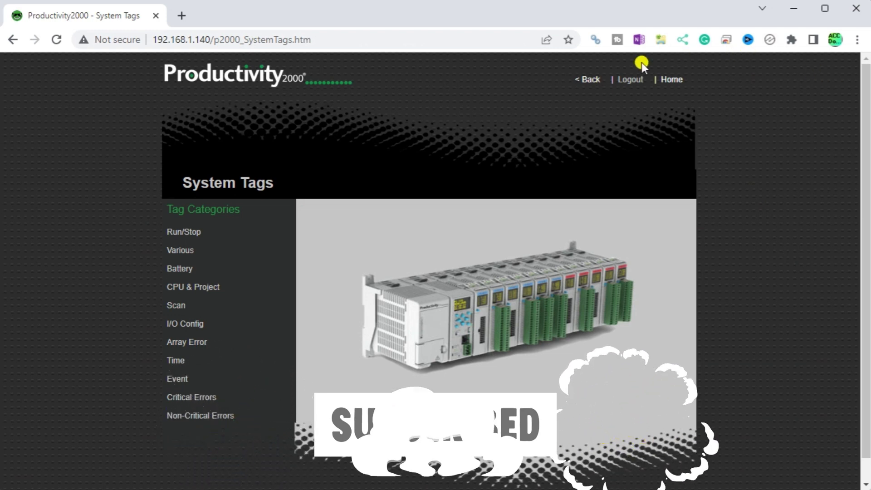
pyautogui.click(592, 81)
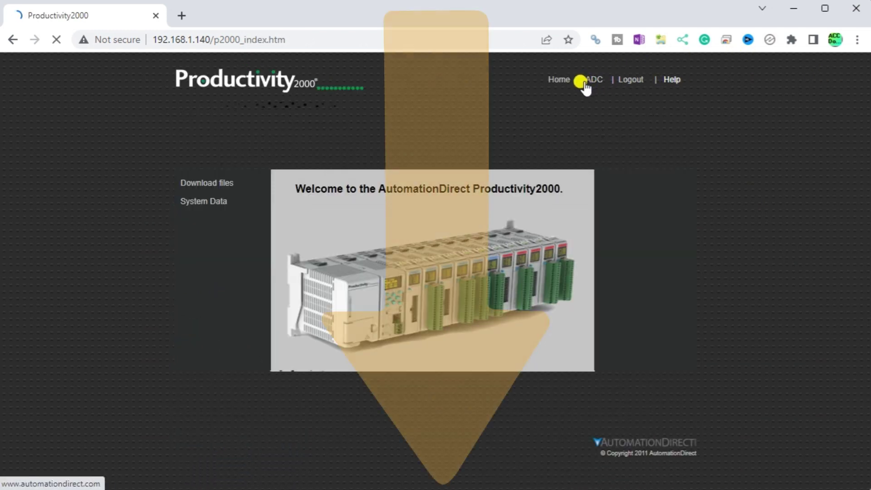